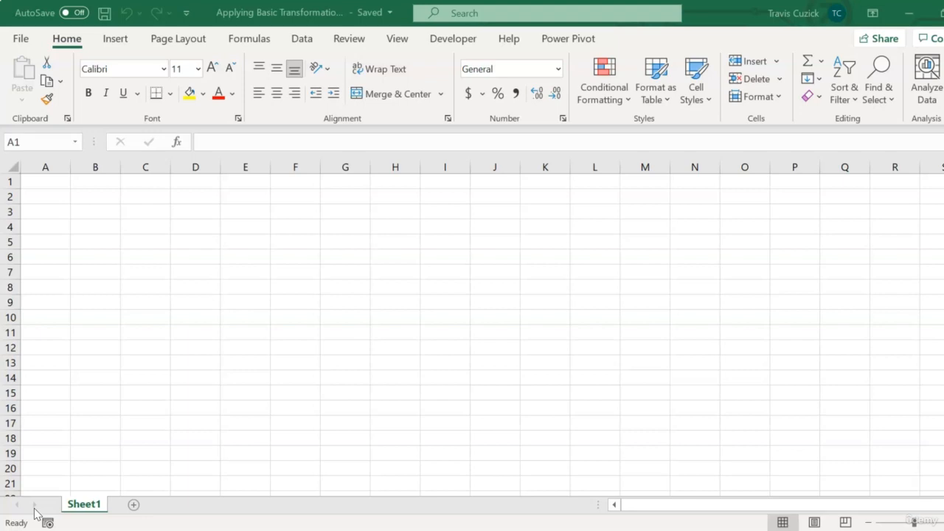
Import the Home Sale Data text file from the Example Data folder and open it for transformation in Power Query Editor.
click(306, 39)
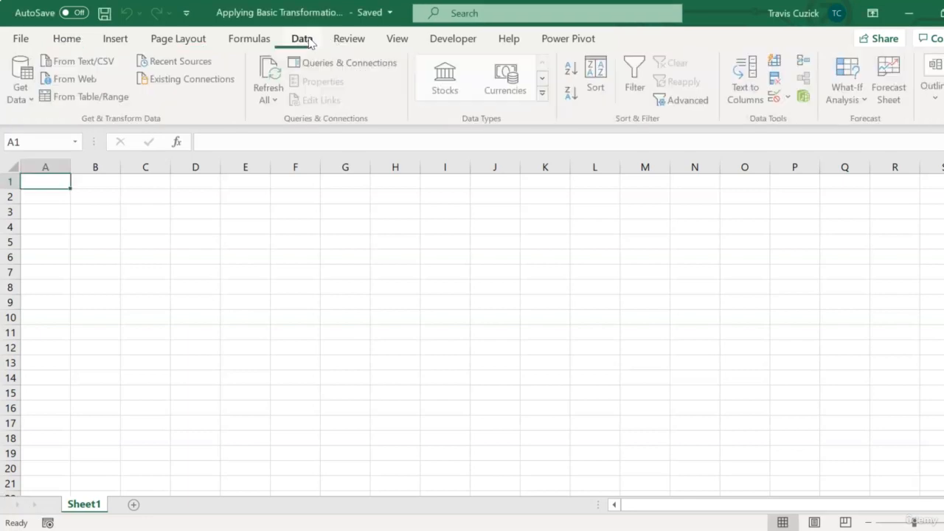
click(24, 95)
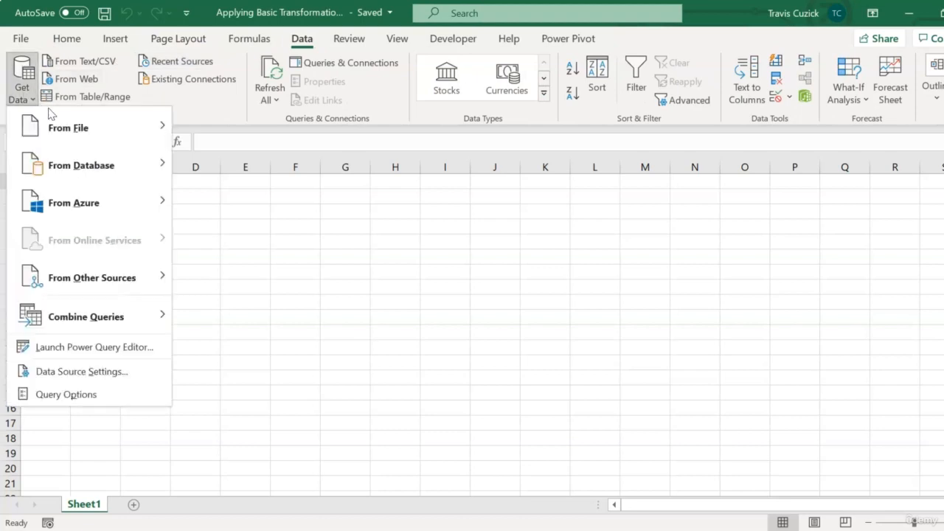
mouse_move(59, 125)
click(228, 168)
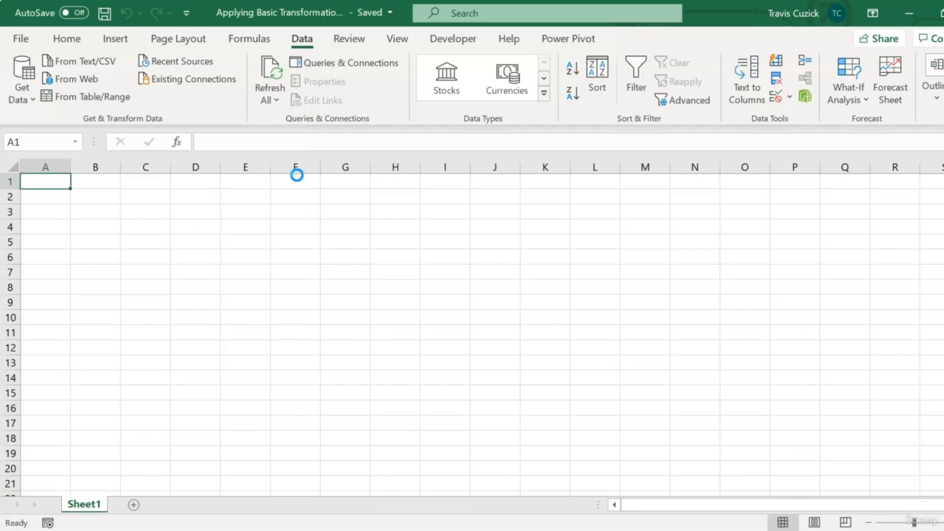
click(441, 188)
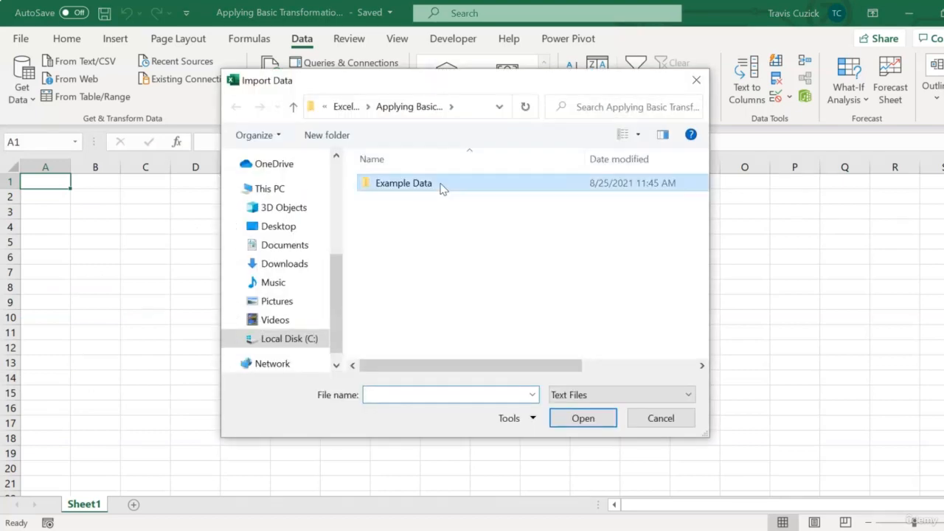
double_click(441, 188)
click(434, 185)
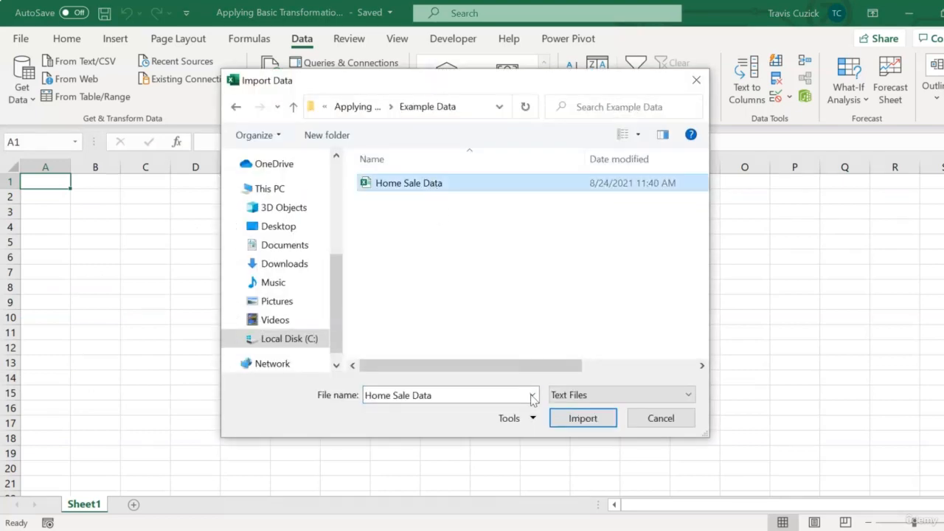
click(571, 419)
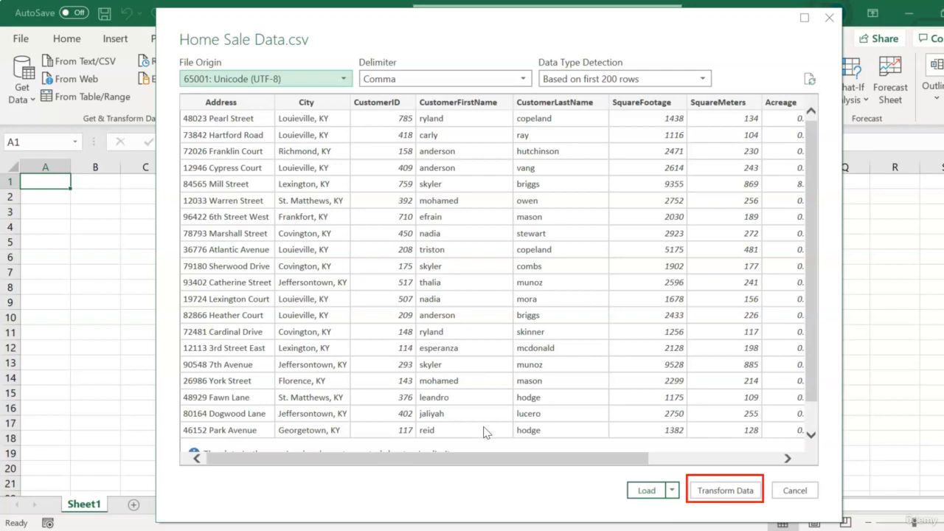
click(730, 491)
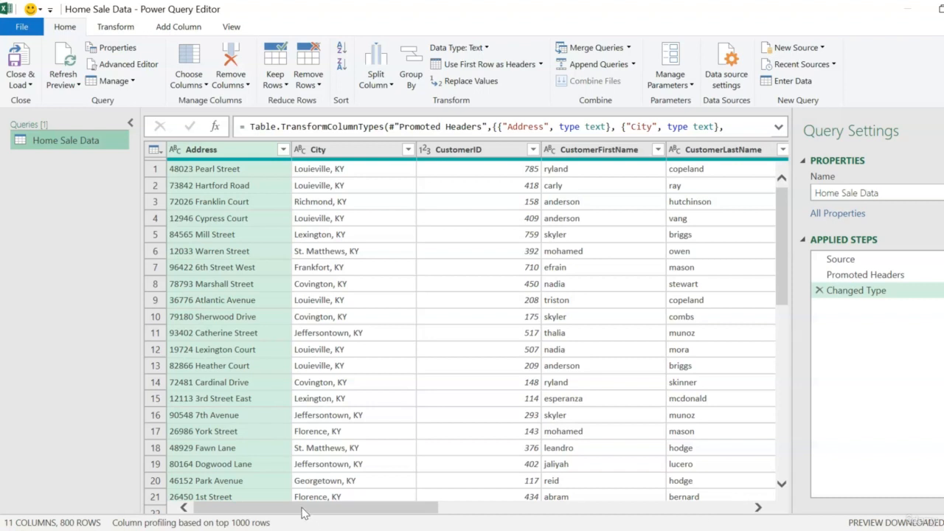
Review the imported columns and compare the data preview at the Promoted Headers and Changed Type steps.
drag(303, 513, 265, 516)
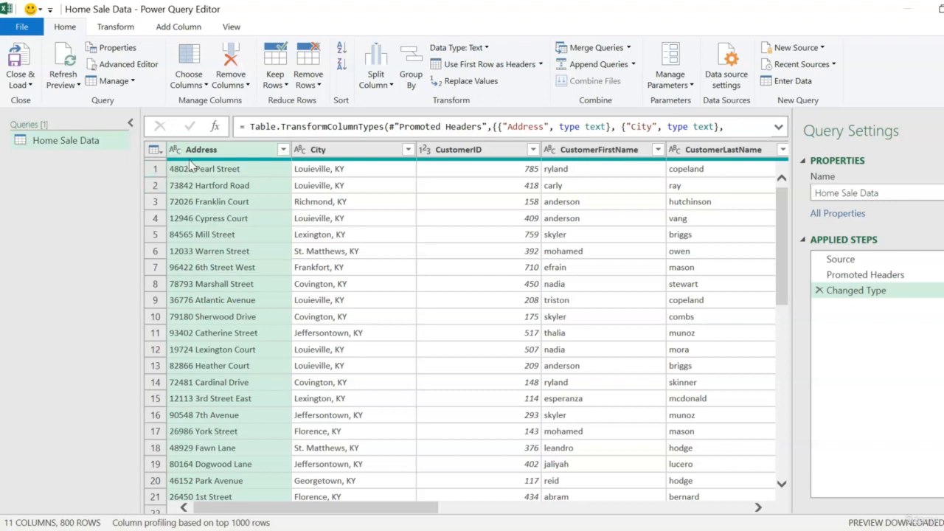
mouse_move(191, 165)
mouse_move(319, 505)
mouse_down()
mouse_move(409, 506)
mouse_move(319, 507)
mouse_up()
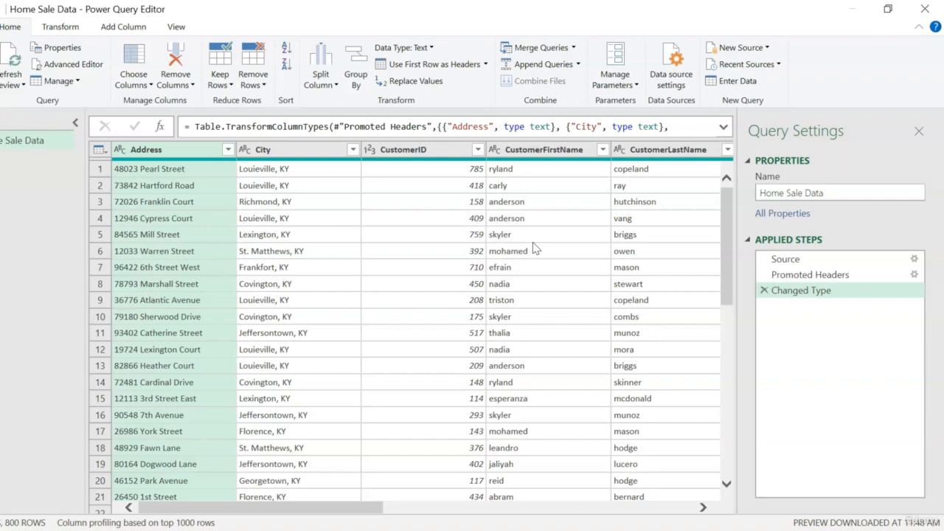
click(839, 275)
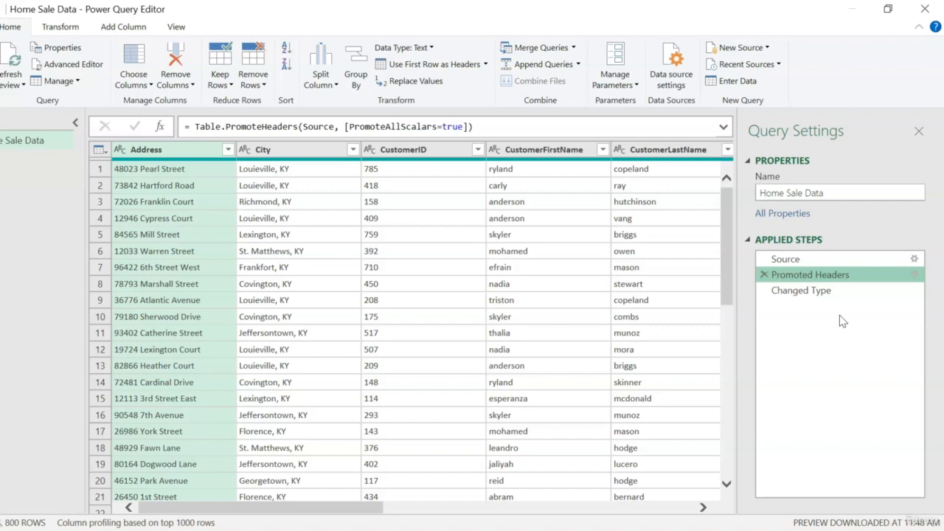
click(837, 292)
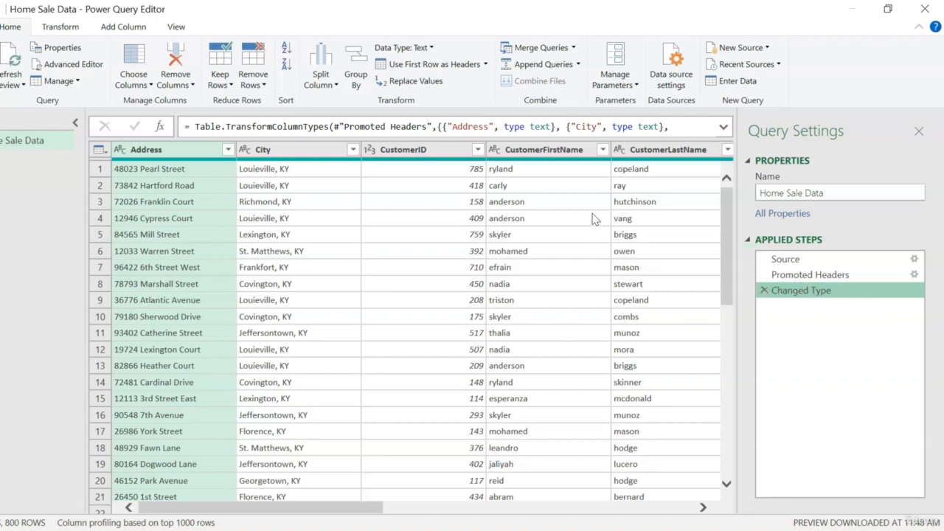
Rename the CustomerFirstName column to "Customer First Name".
click(584, 151)
right_click(581, 151)
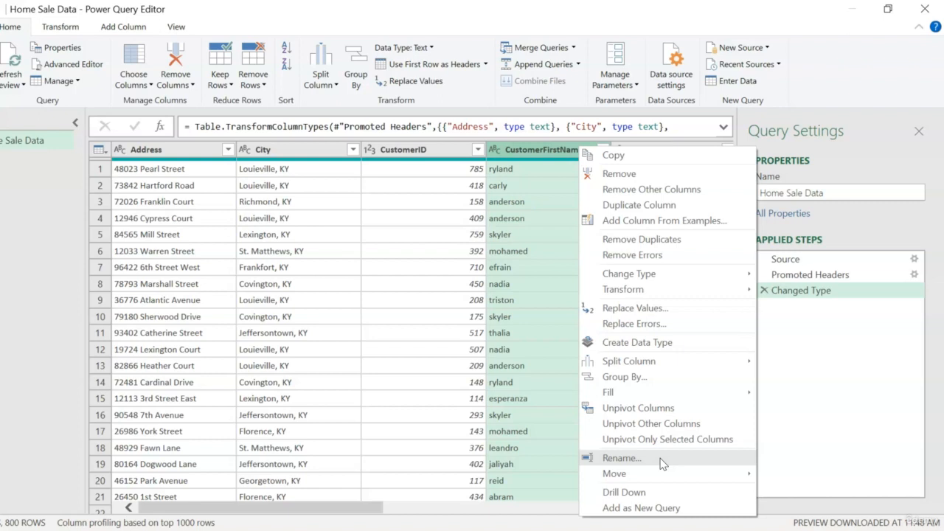
click(621, 458)
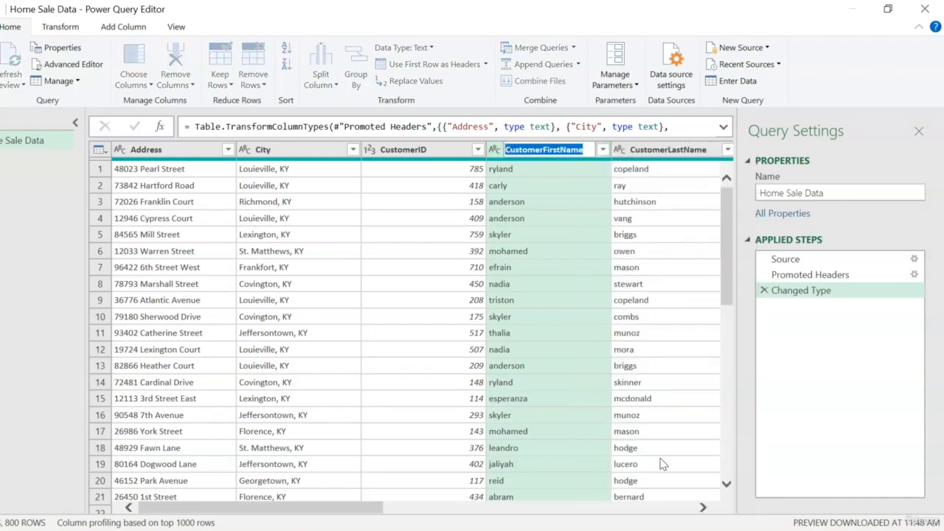
click(544, 153)
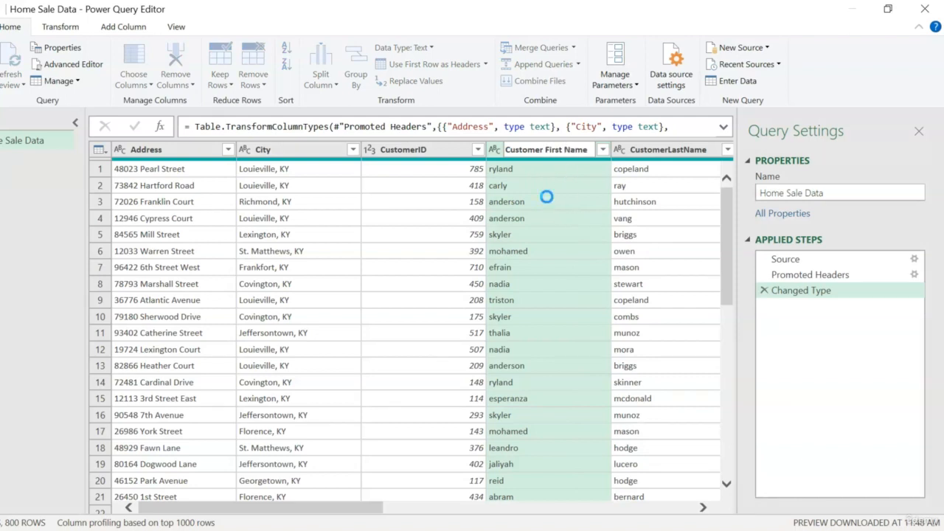
key(Return)
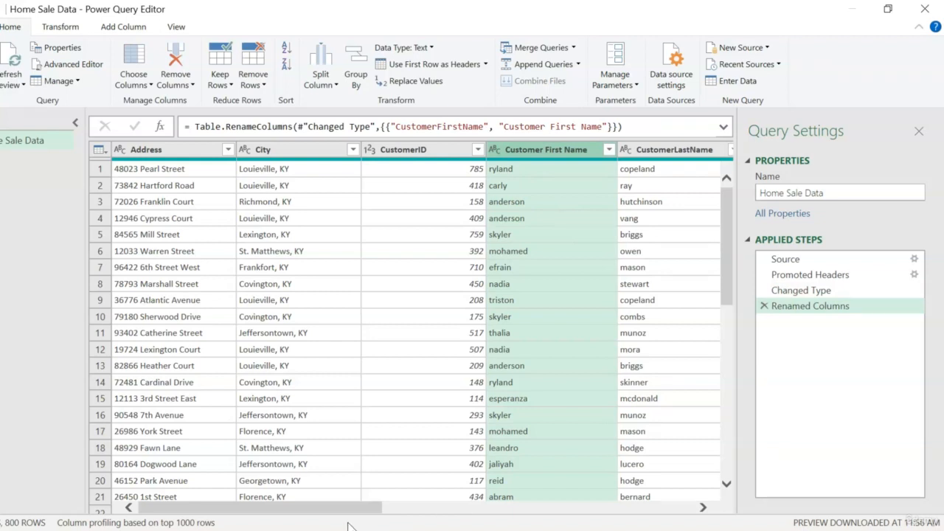
Rename the CustomerLastName column to "Customer Last Name".
drag(358, 510, 382, 517)
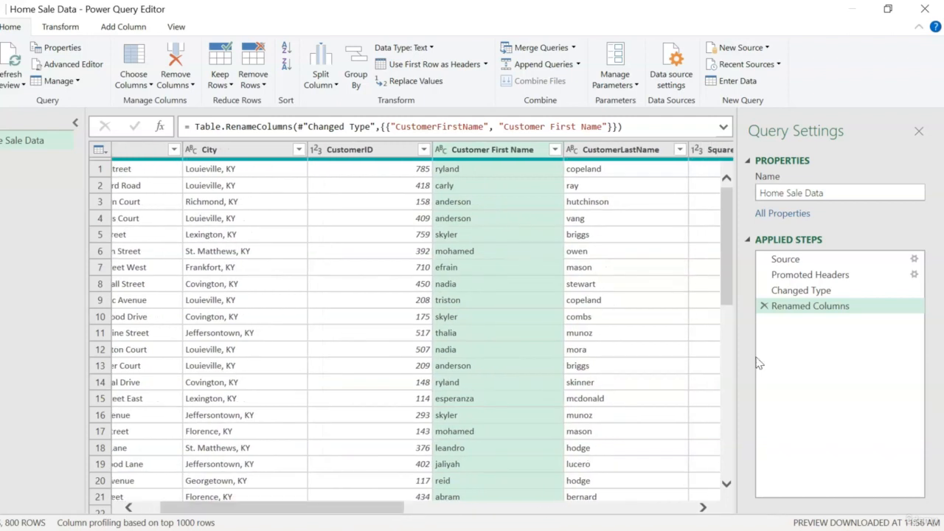
click(638, 151)
double_click(639, 151)
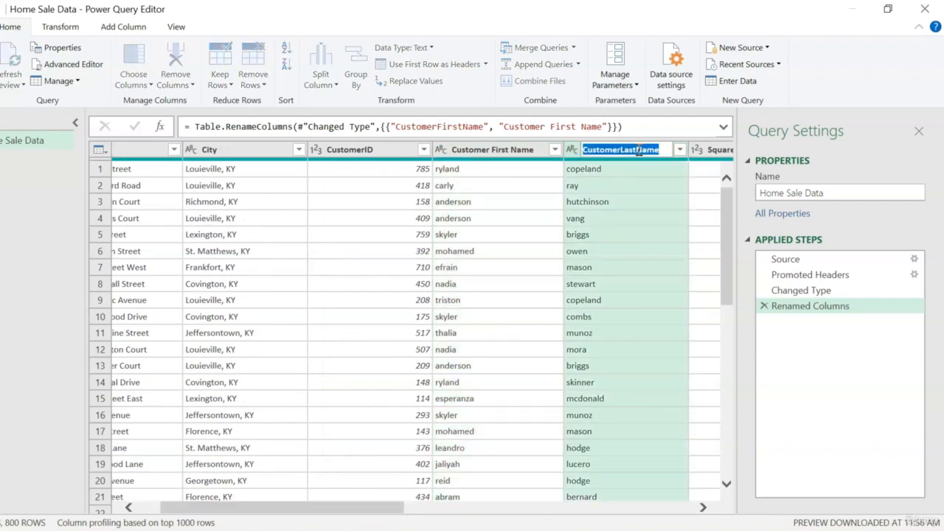
click(620, 149)
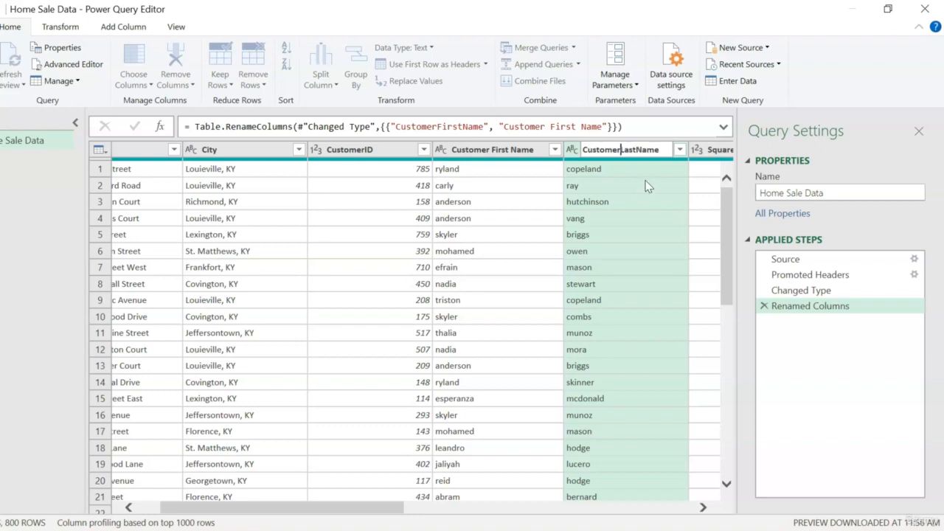
click(640, 150)
key(Return)
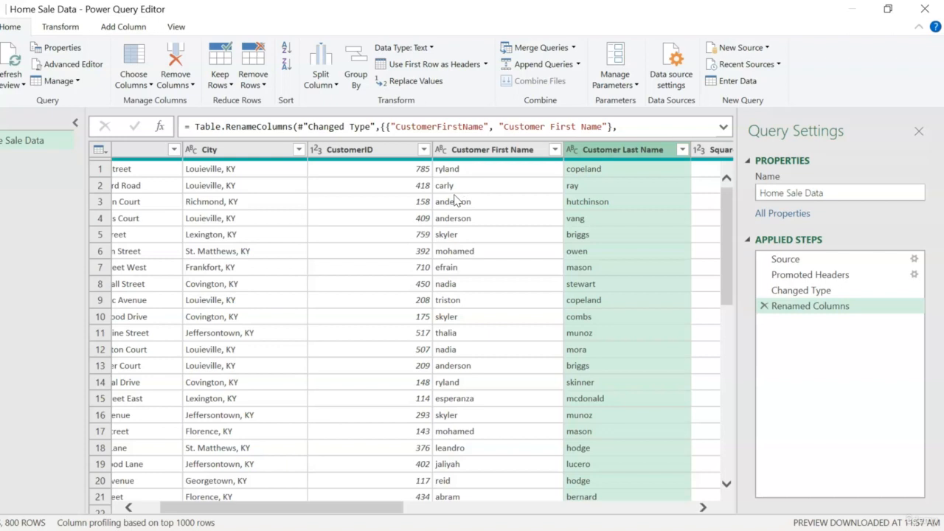
Rename the SquareFootage and SquareMeters columns to "Square Footage" and "Square Meters".
click(366, 152)
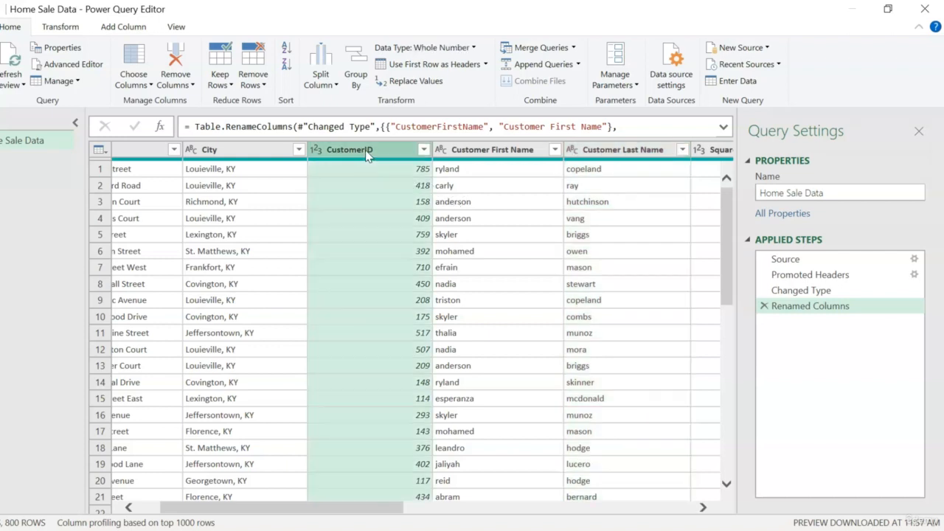
drag(401, 508, 638, 510)
double_click(499, 149)
click(498, 150)
key(Return)
double_click(627, 150)
click(624, 150)
key(Return)
Rename the AskingPrice, SalePrice and SaleDate columns to "Asking Price", "Sale Price" and "Sale Date".
double_click(392, 151)
click(390, 151)
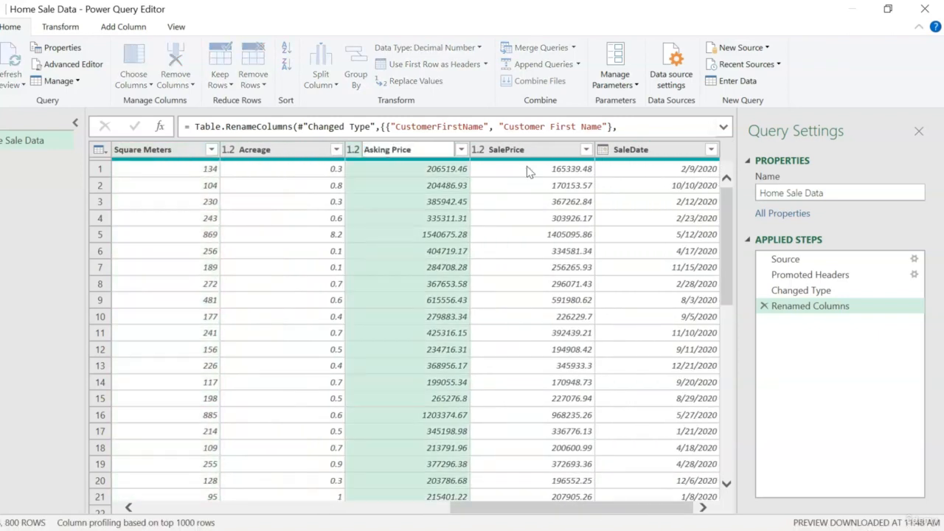
key(Return)
double_click(516, 150)
click(505, 150)
key(Return)
double_click(635, 150)
click(631, 150)
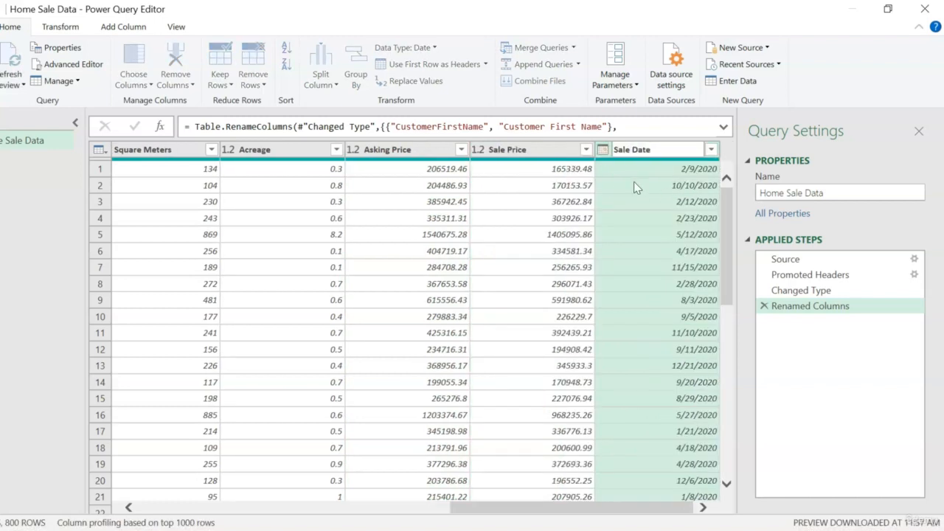
key(Return)
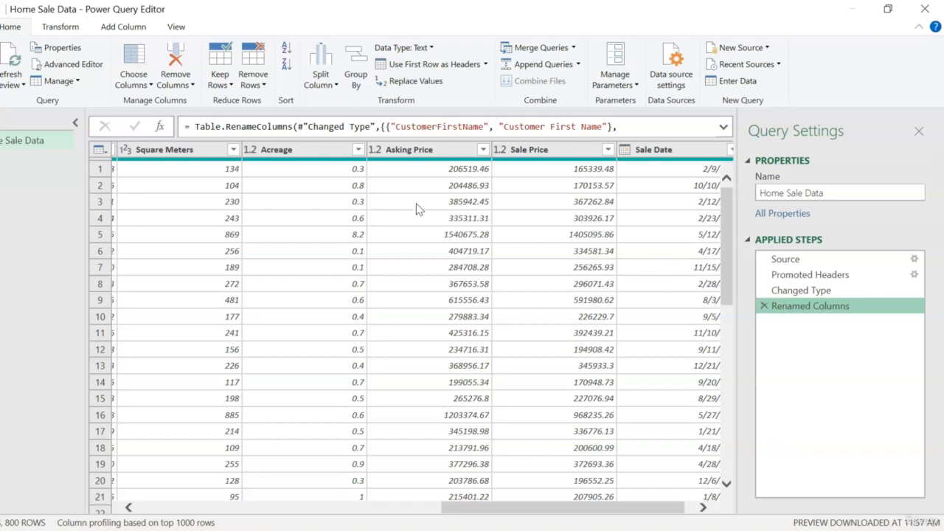
Change the data type of the Asking Price column to Currency.
click(416, 151)
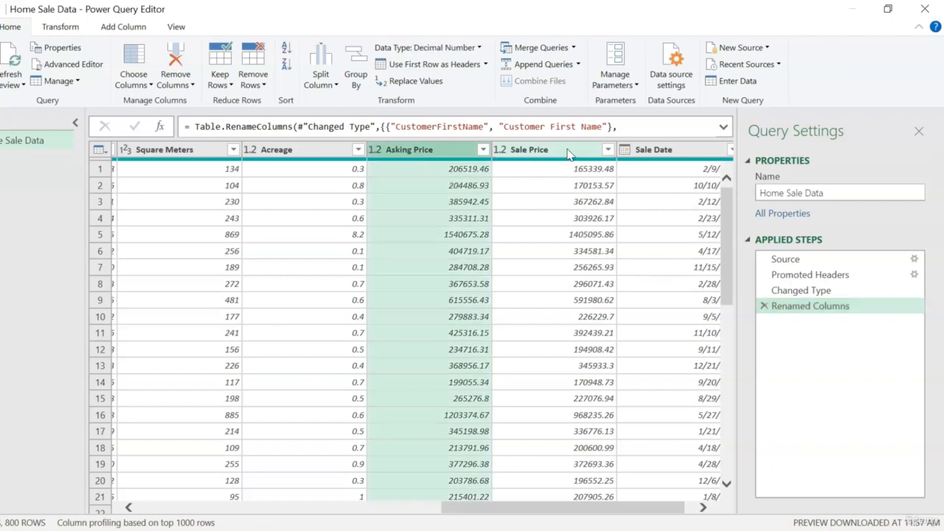
click(570, 152)
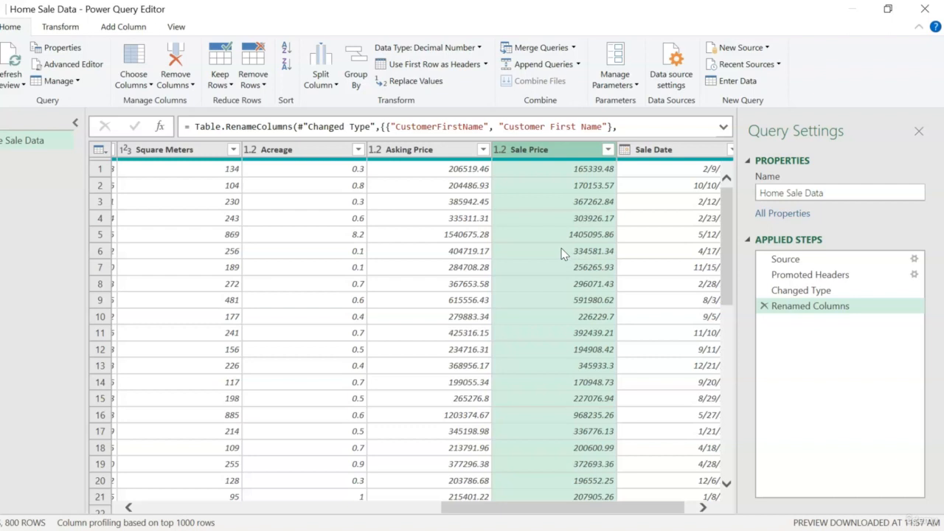
click(440, 154)
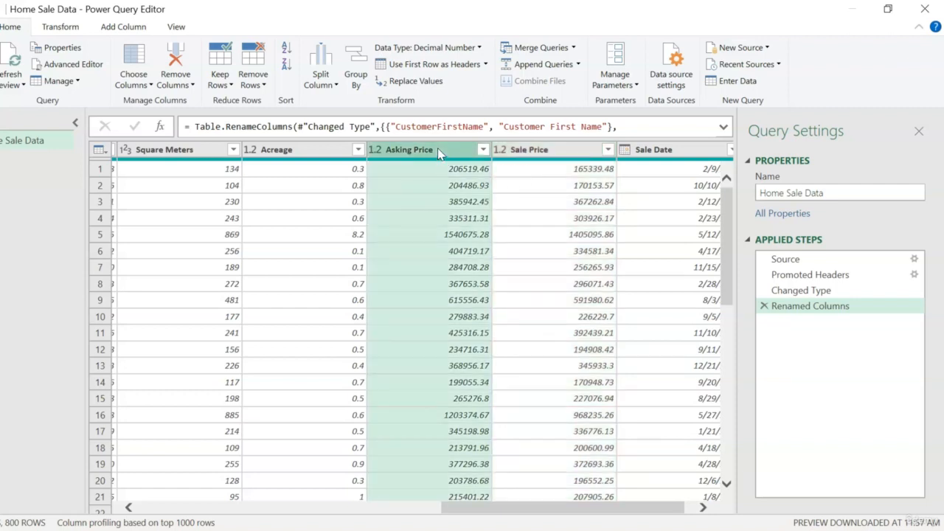
right_click(439, 153)
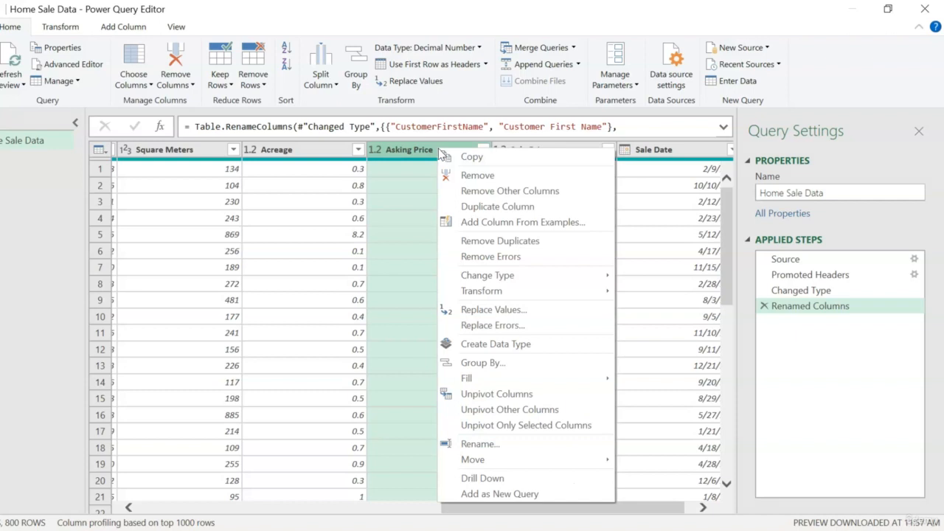
mouse_move(494, 279)
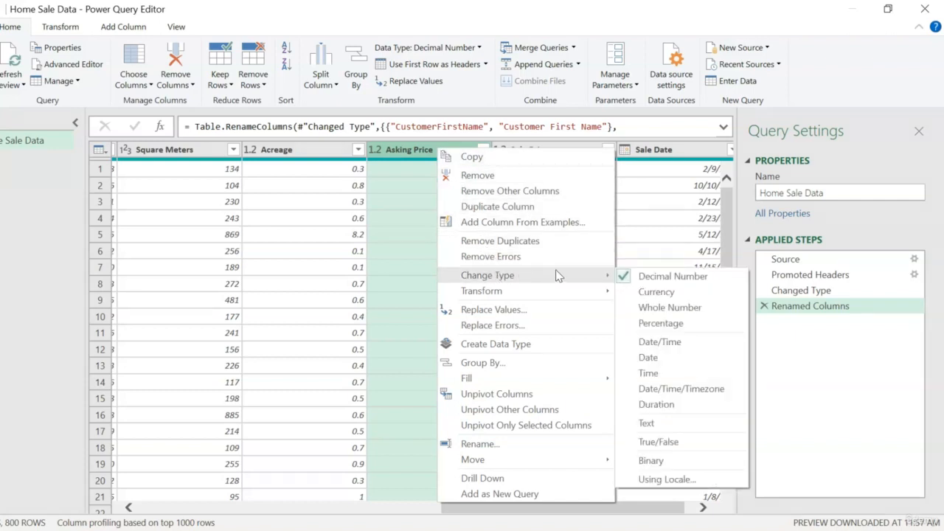
click(656, 292)
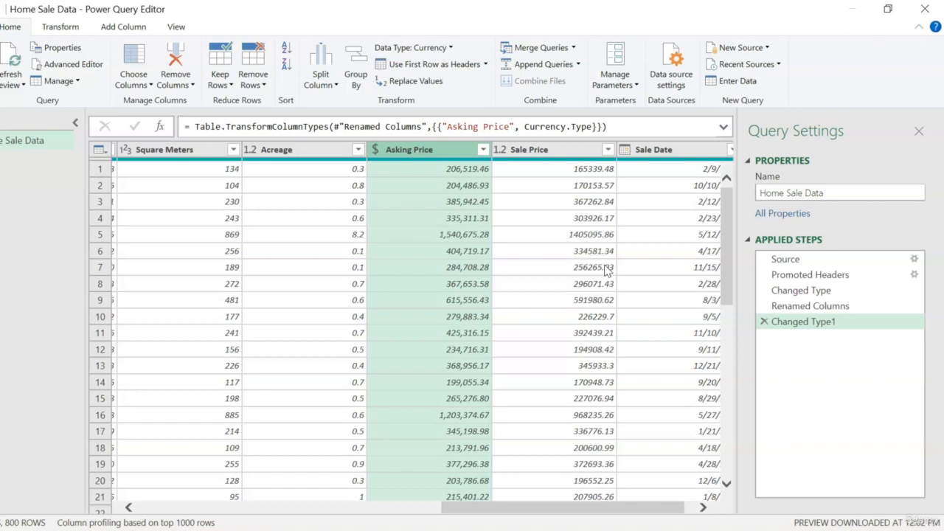
Change the data type of the Sale Price column to Currency.
click(558, 146)
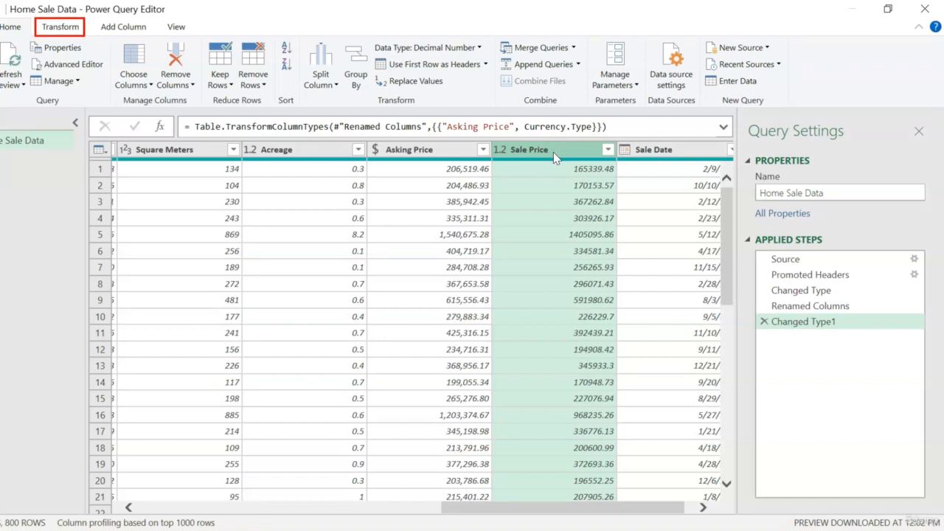
click(61, 28)
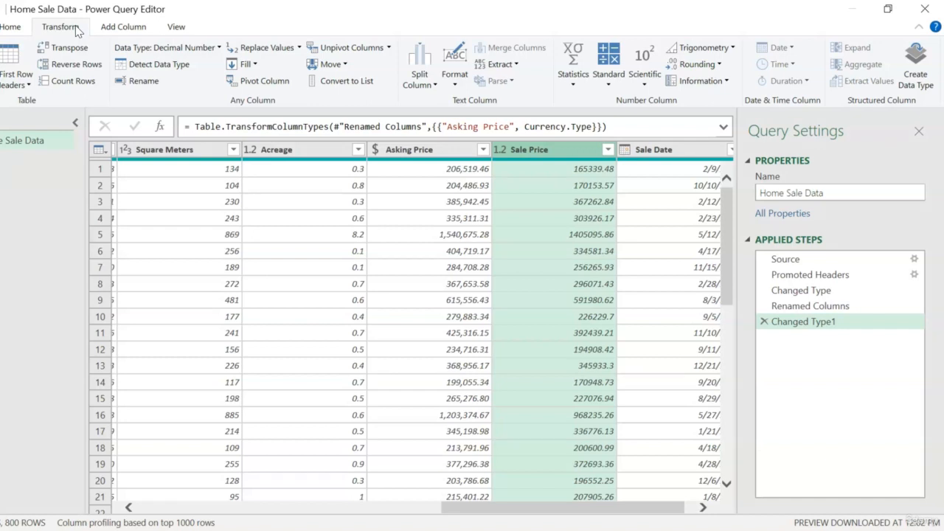
click(122, 28)
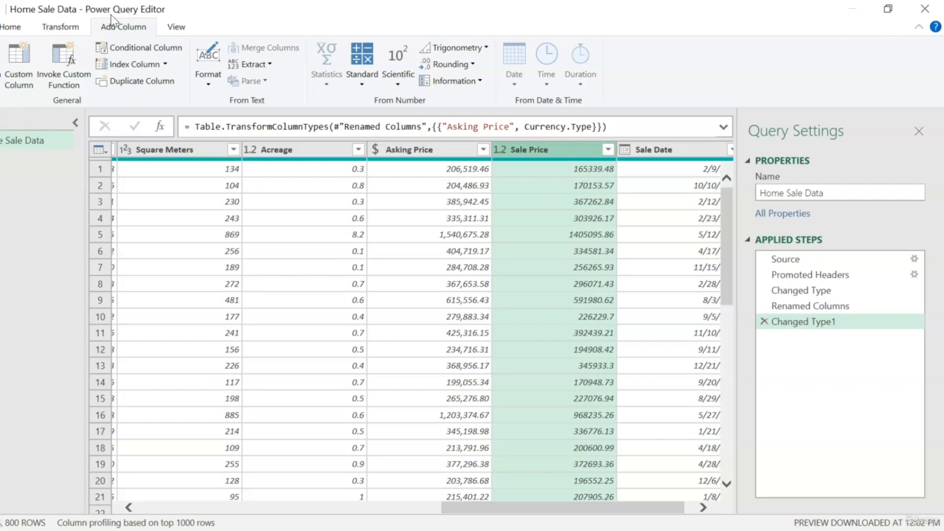
click(65, 28)
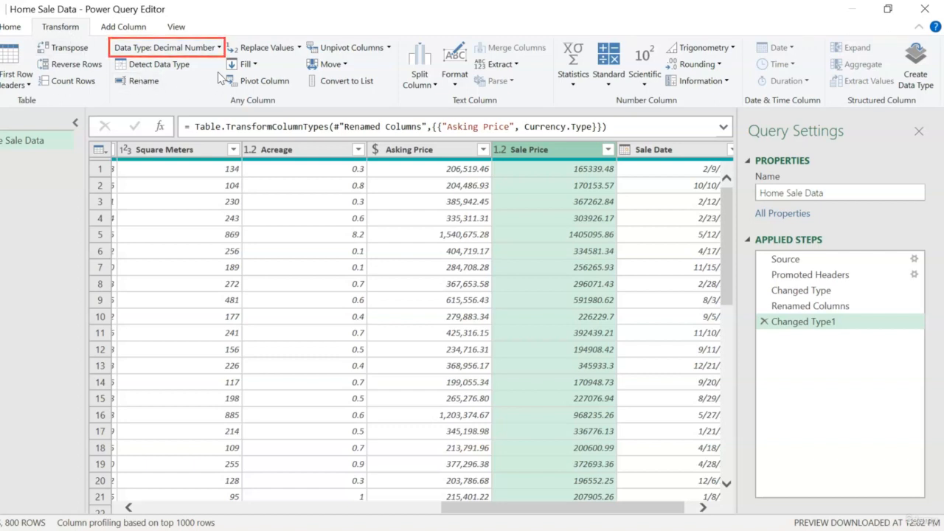
click(219, 48)
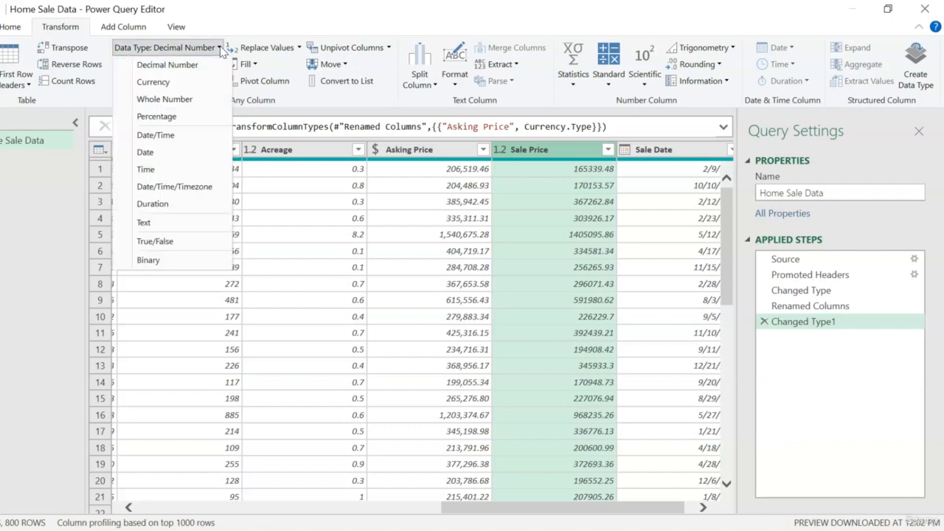
click(201, 81)
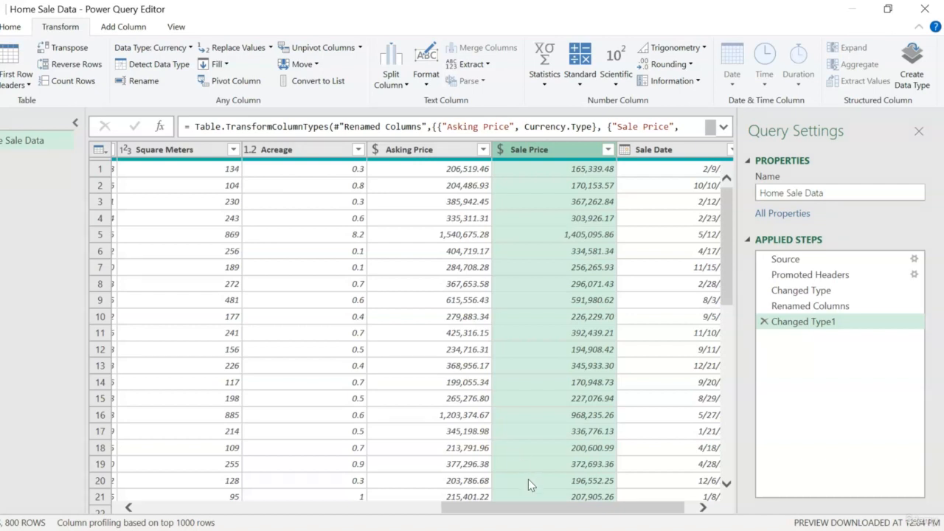
Remove the Square Meters column from the Home Sale Data query.
drag(531, 506, 473, 511)
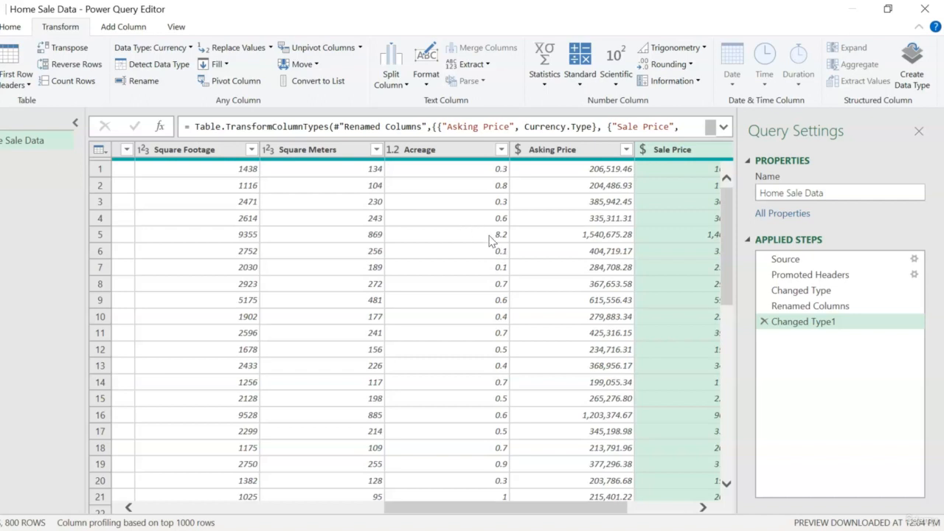
click(328, 149)
right_click(328, 153)
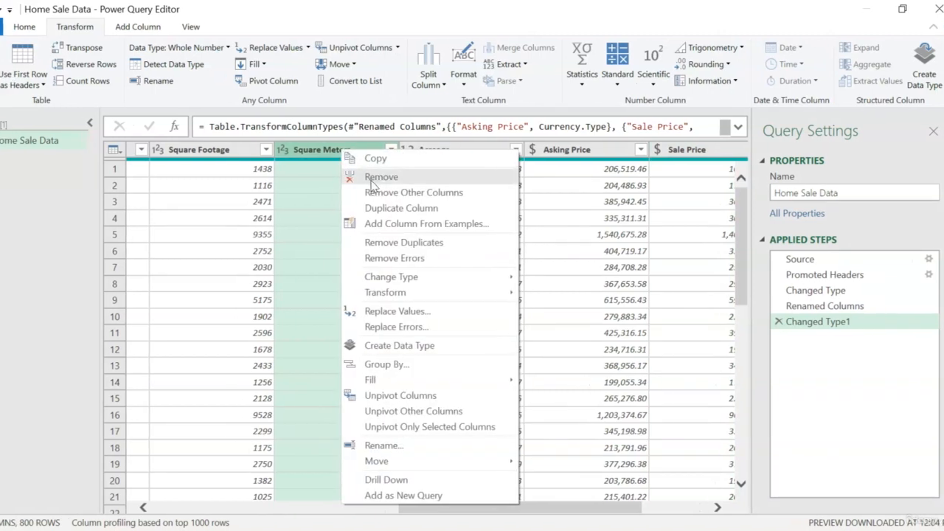
click(328, 20)
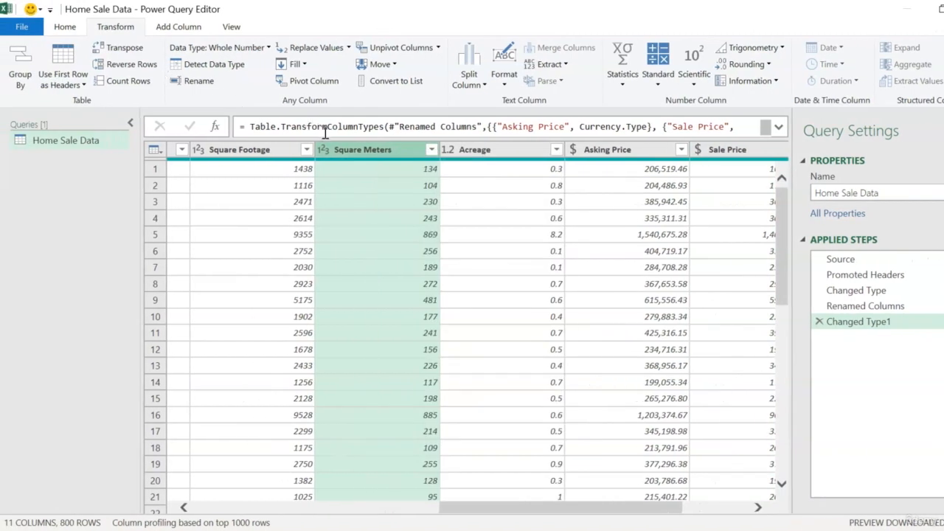
click(65, 28)
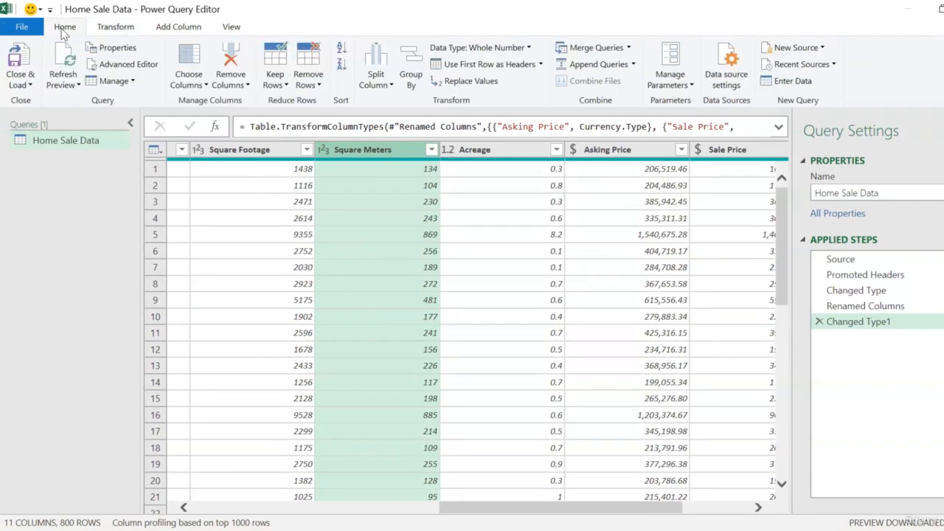
click(230, 82)
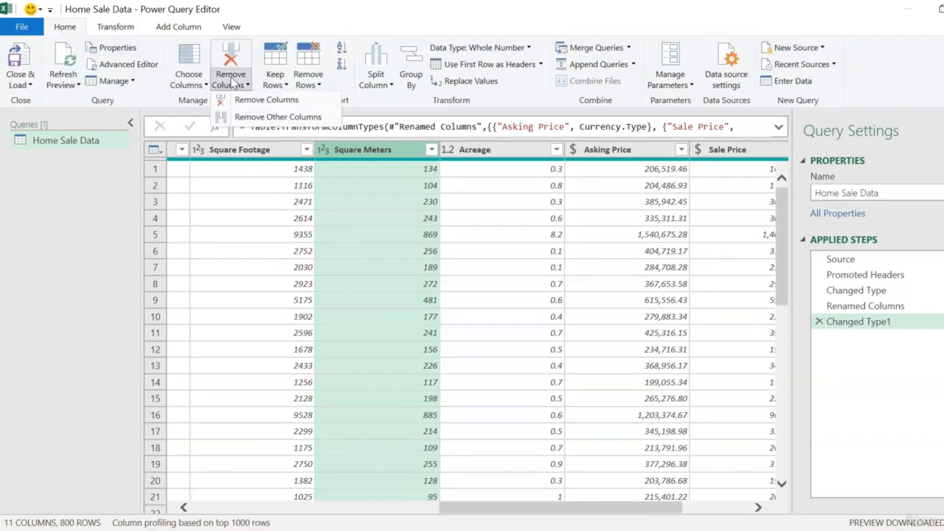
click(295, 101)
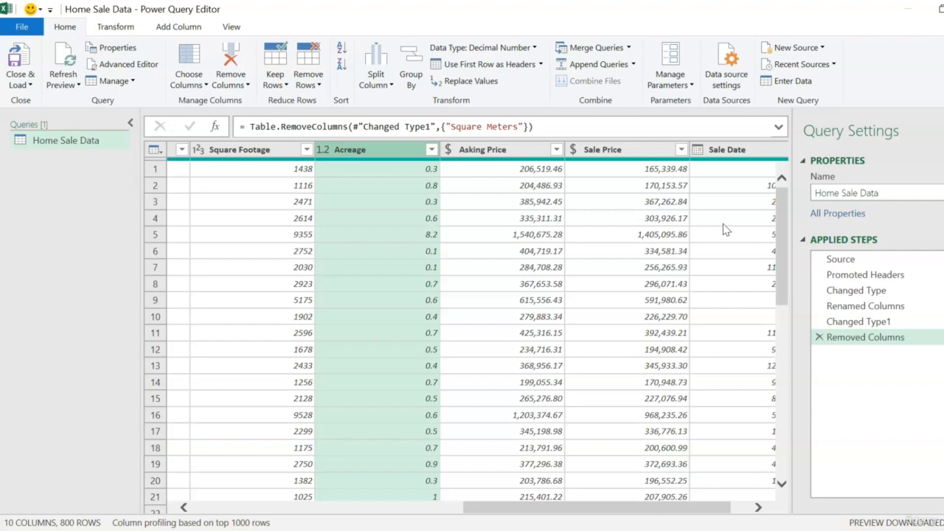
Filter the Sale Price column to keep only rows with values greater than 500000.
click(680, 151)
click(680, 150)
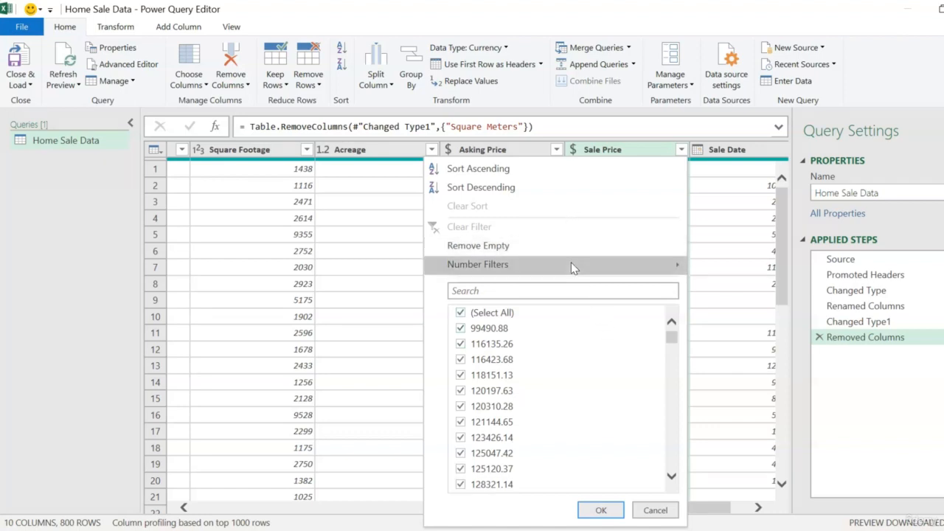
mouse_move(574, 267)
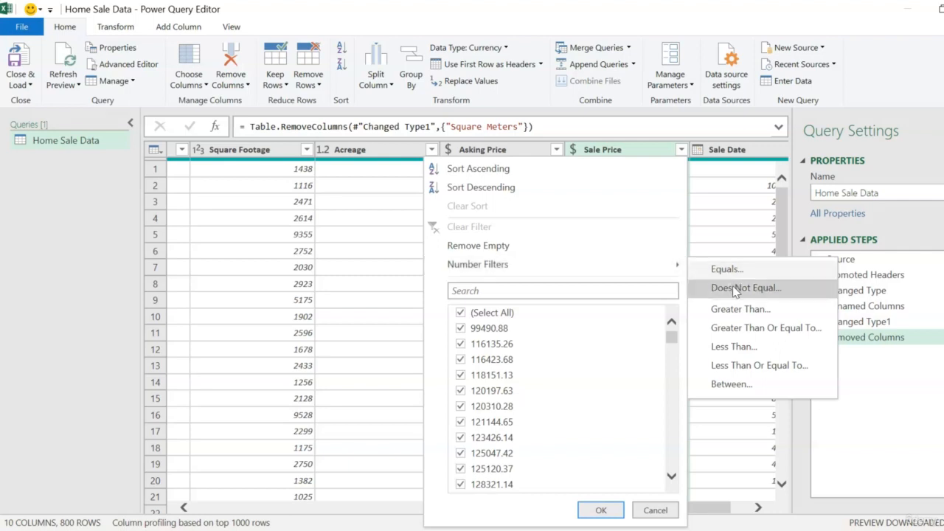
click(775, 312)
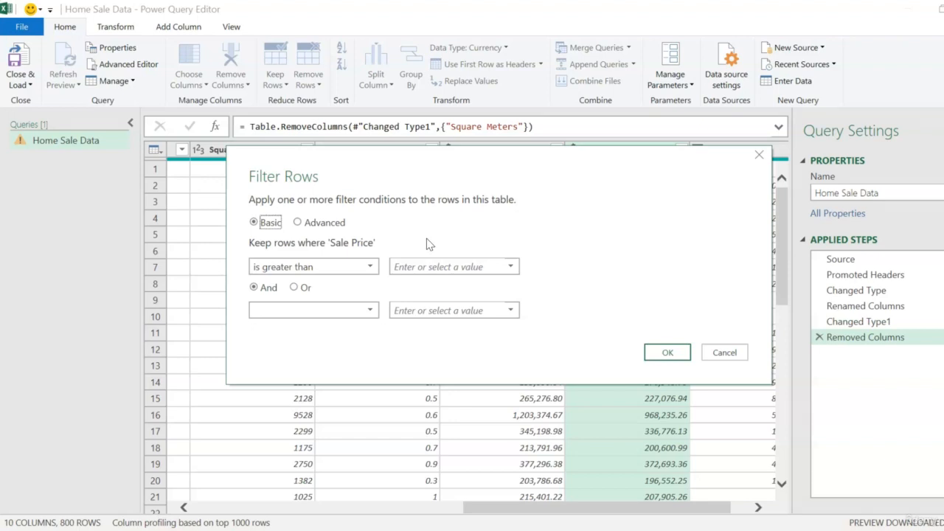
click(428, 268)
text(500000)
click(656, 357)
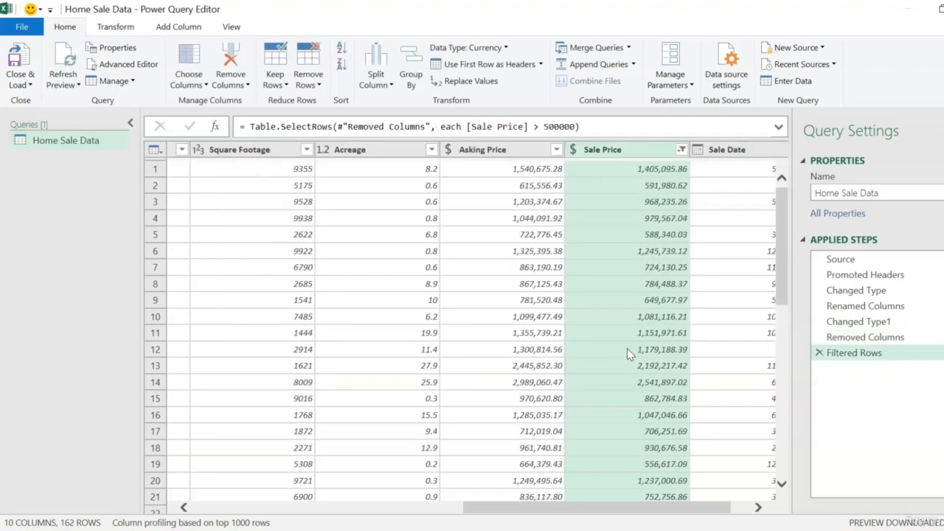
mouse_move(785, 211)
mouse_down()
mouse_move(786, 398)
mouse_move(775, 210)
mouse_up()
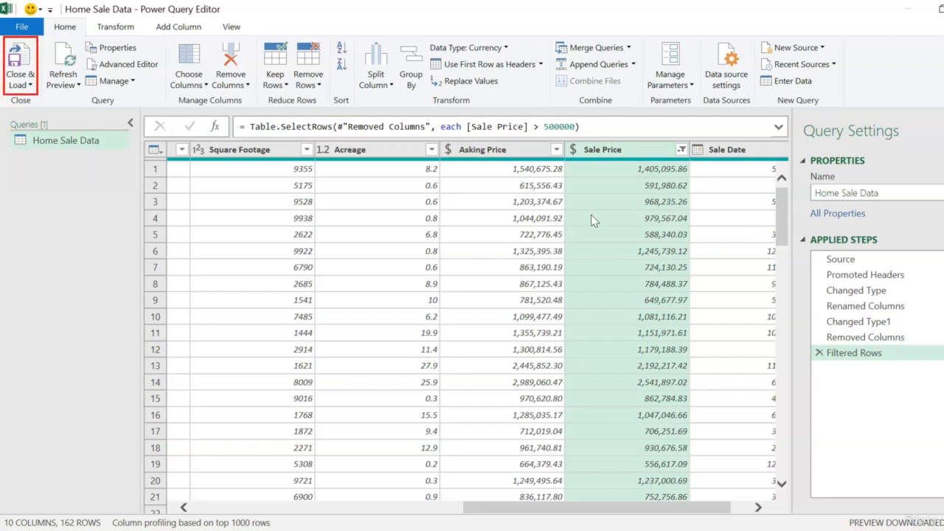
Close the query editor, load the Home Sale Data query into a worksheet, and look over the loaded table's columns and rows.
click(21, 84)
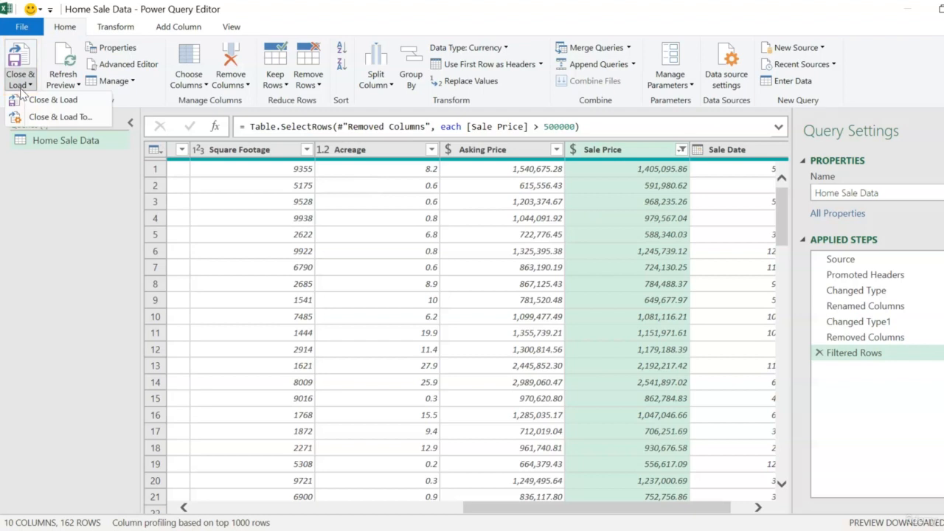
click(51, 100)
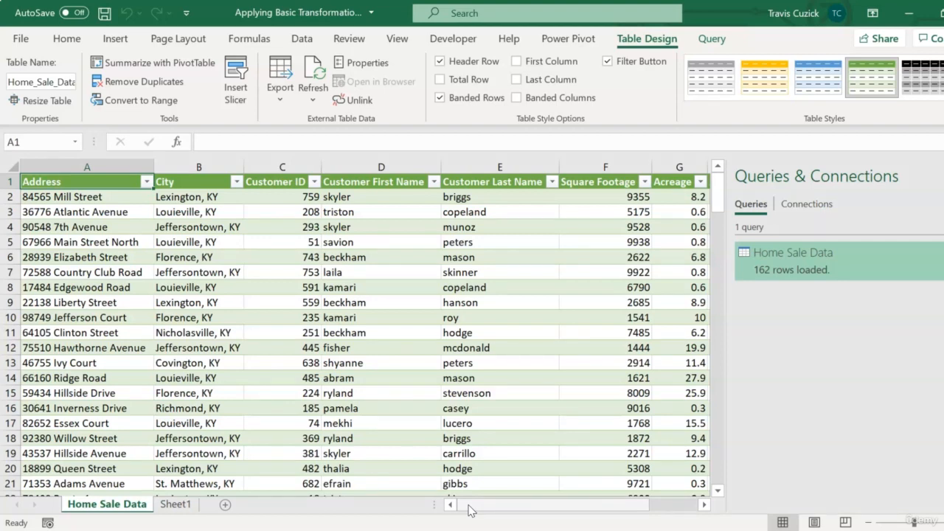
drag(471, 510, 521, 512)
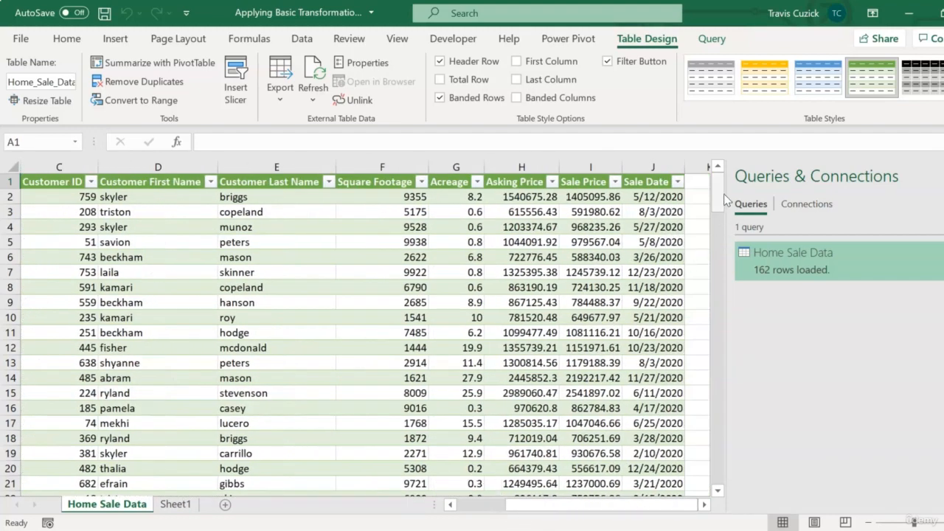
mouse_move(718, 188)
mouse_down()
mouse_move(717, 274)
mouse_move(721, 186)
mouse_up()
drag(588, 505, 398, 507)
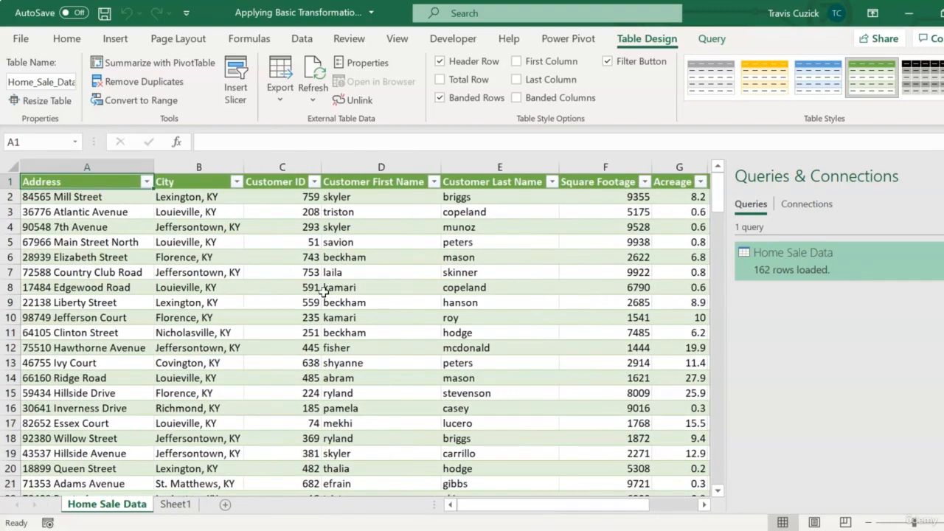